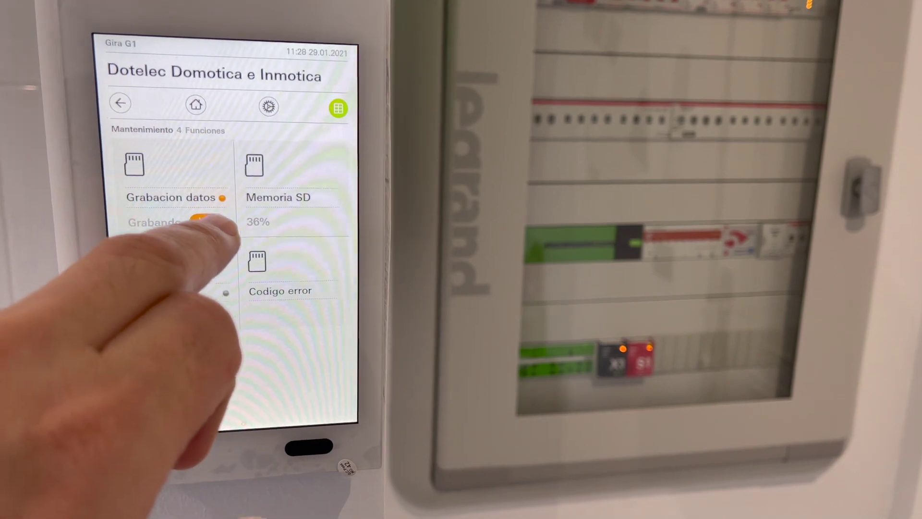
click(212, 221)
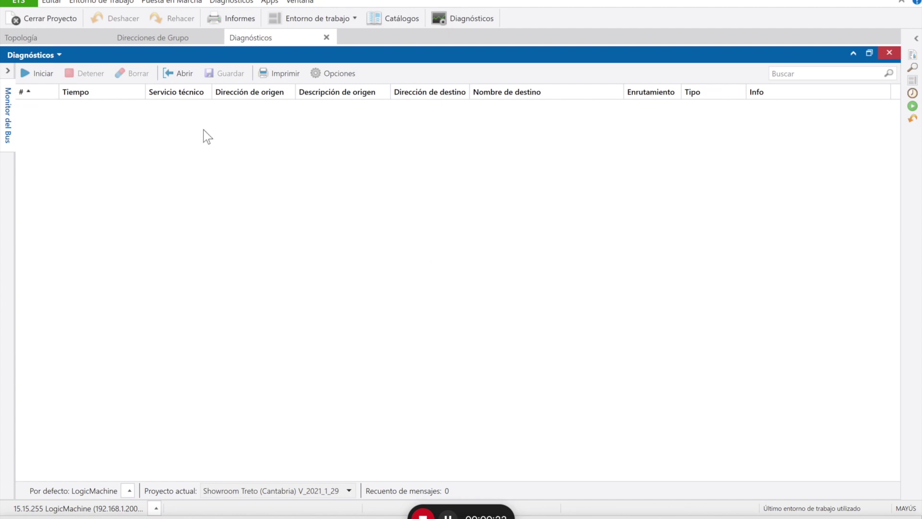
Start opening a telegram file and browse to the 2021 > 01 > 29 folder on VOLUME1 (W:)
click(178, 75)
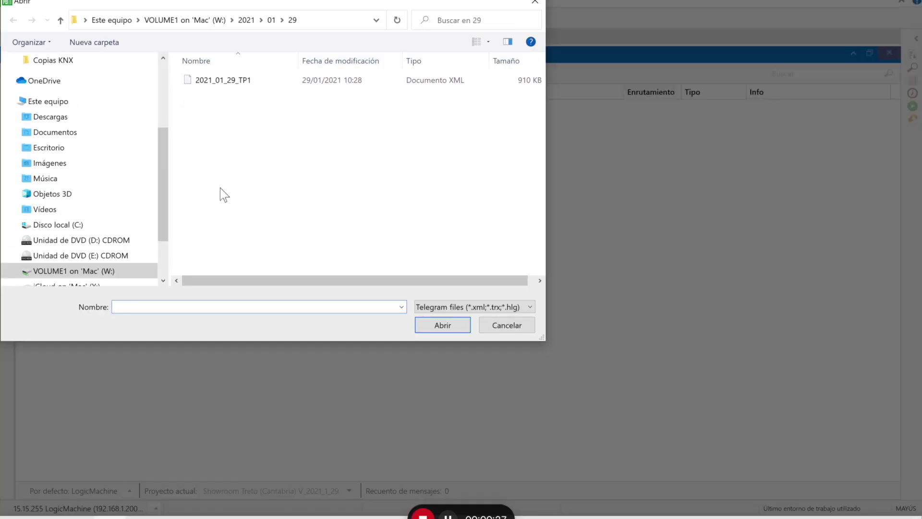
click(103, 258)
click(102, 271)
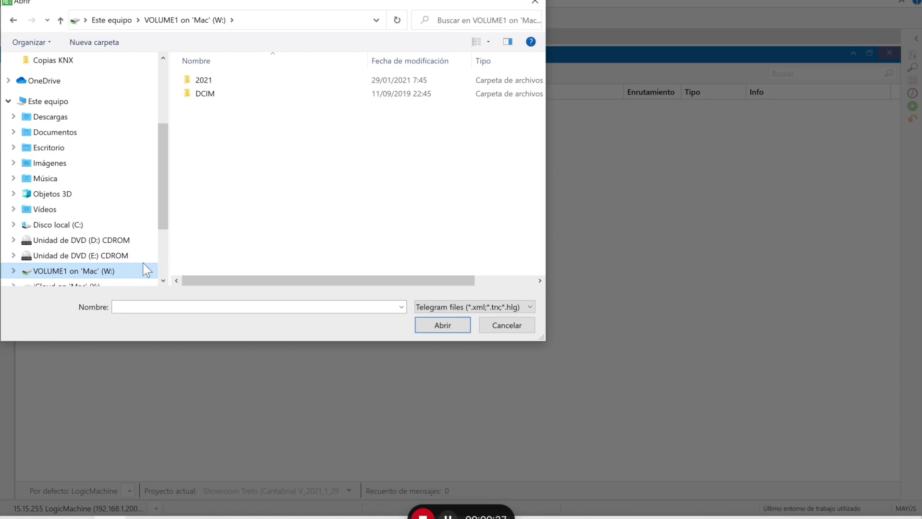
double_click(223, 80)
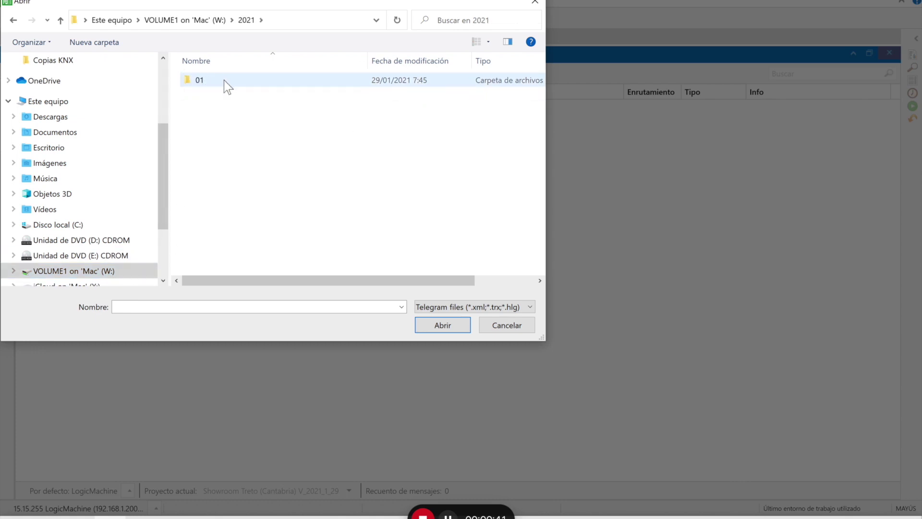
double_click(223, 80)
double_click(223, 82)
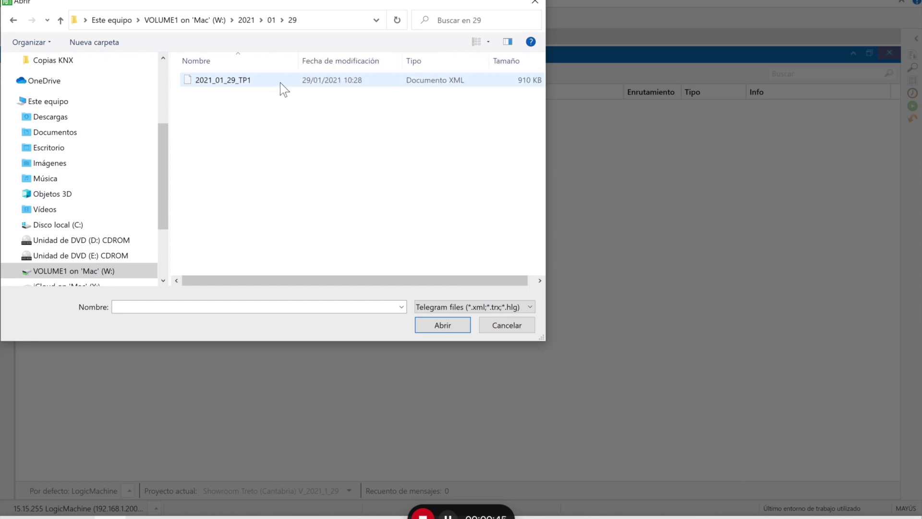
Go back up to the root of VOLUME1 and return to the 2021 > 01 > 29 folder
click(60, 21)
click(61, 23)
click(62, 24)
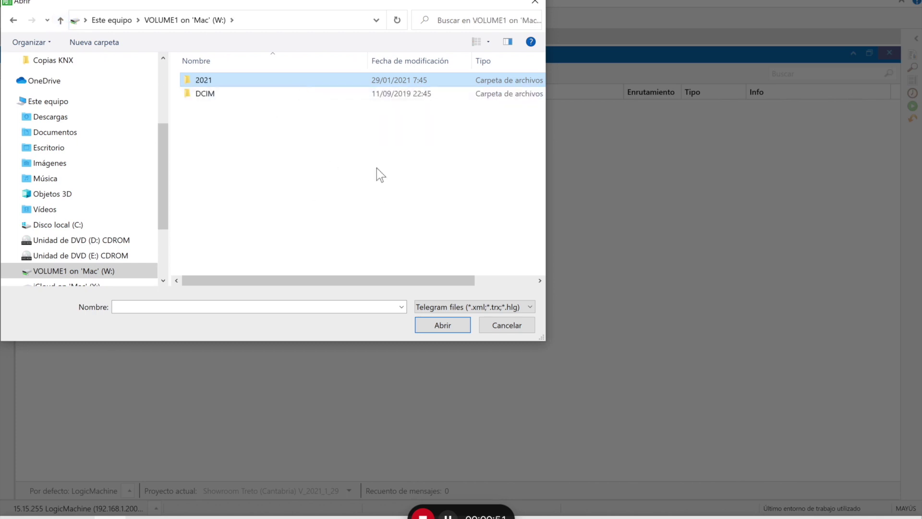
double_click(217, 79)
double_click(213, 82)
double_click(224, 79)
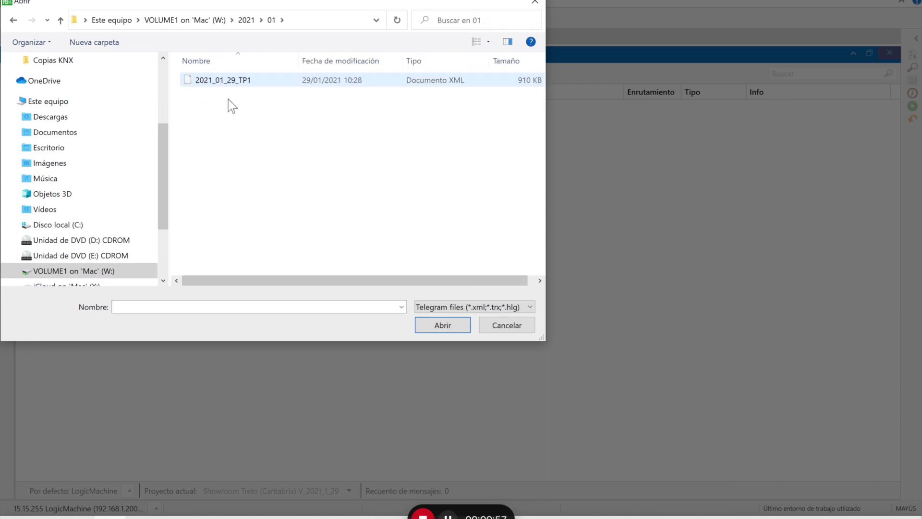
Load the telegram recording 2021_01_29_TP1 into the bus monitor
click(261, 82)
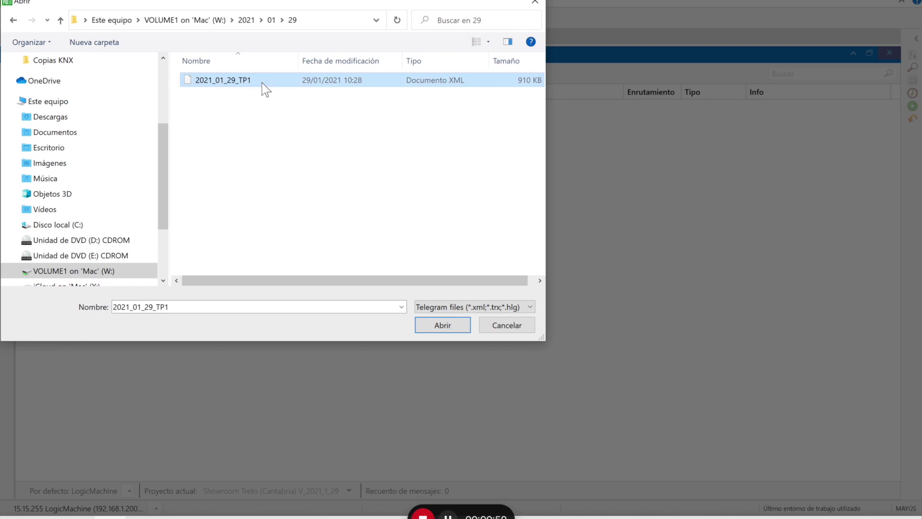
double_click(262, 82)
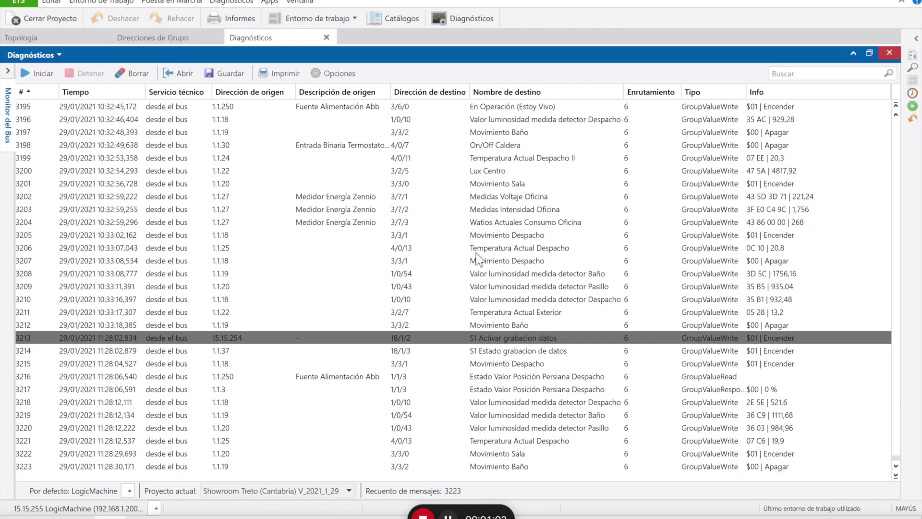
Look back through the recorded bus telegrams from the end of the list, examining their times, source addresses and destinations
scroll(480, 276, up, 20)
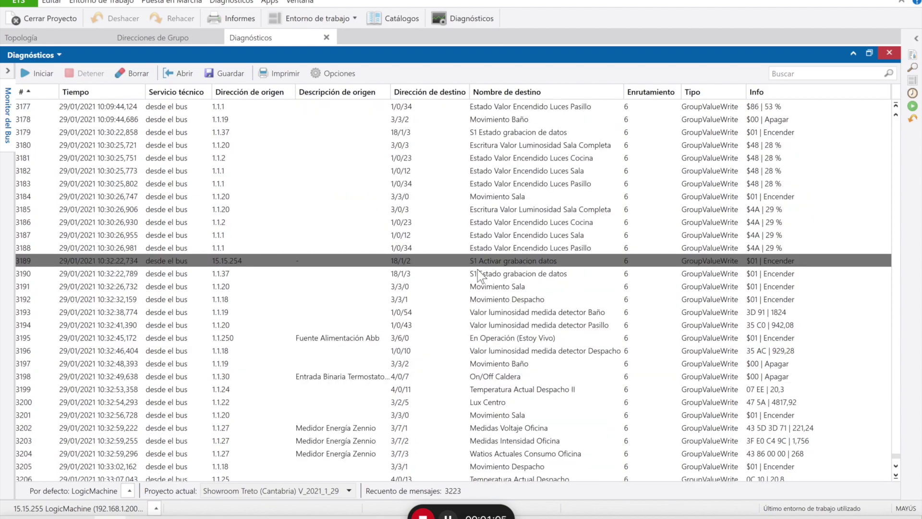
scroll(475, 278, up, 20)
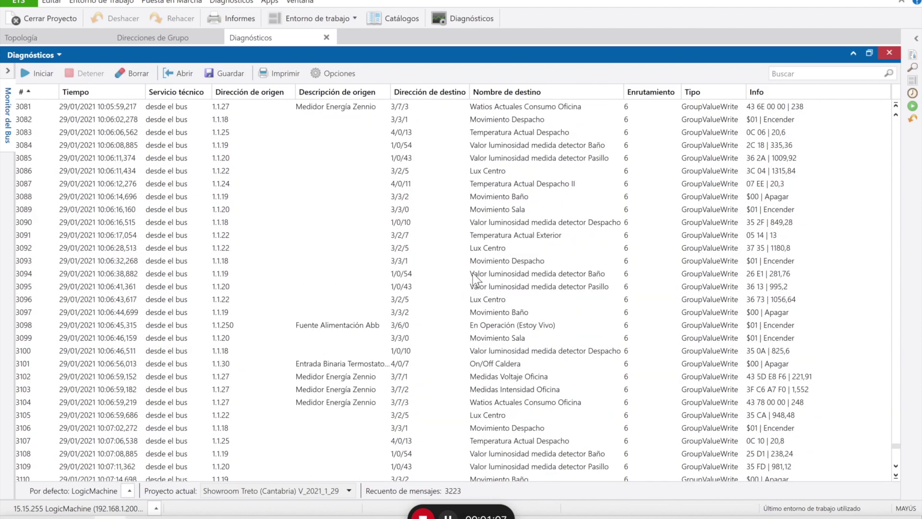
scroll(474, 279, up, 20)
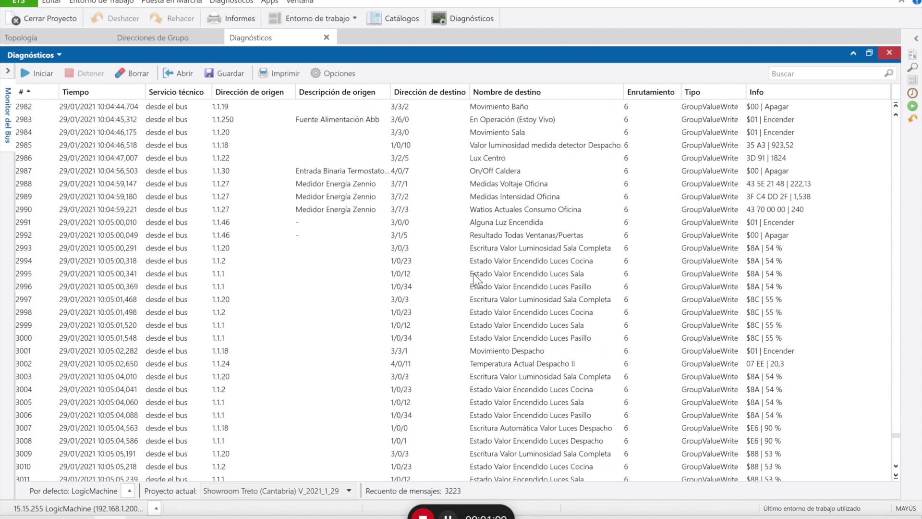
scroll(477, 283, up, 20)
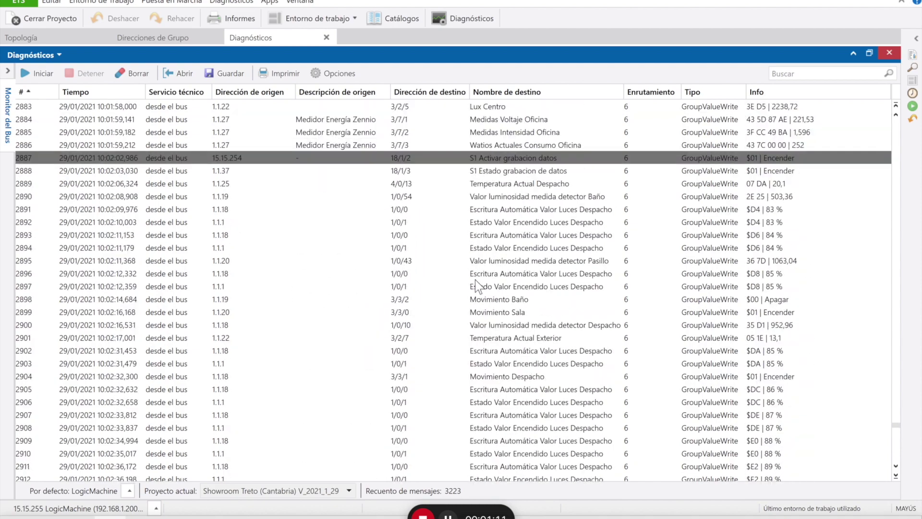
scroll(477, 294, up, 20)
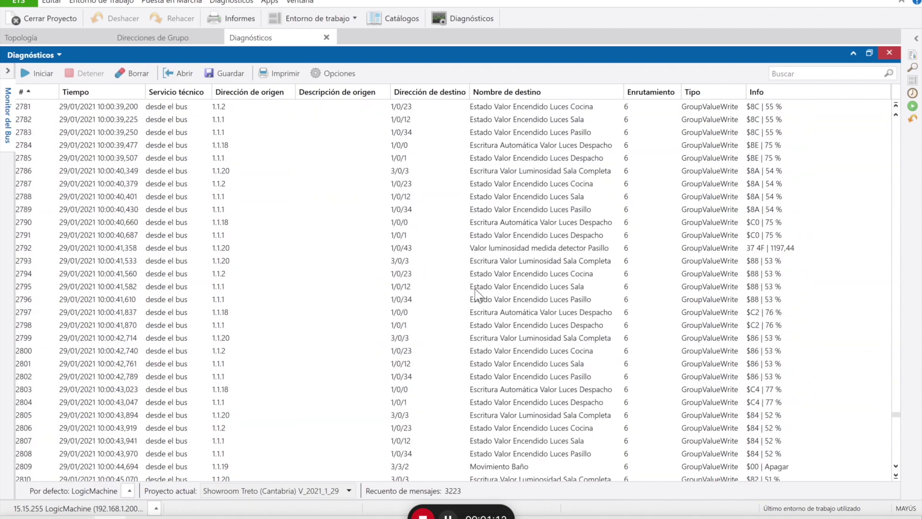
scroll(474, 291, up, 20)
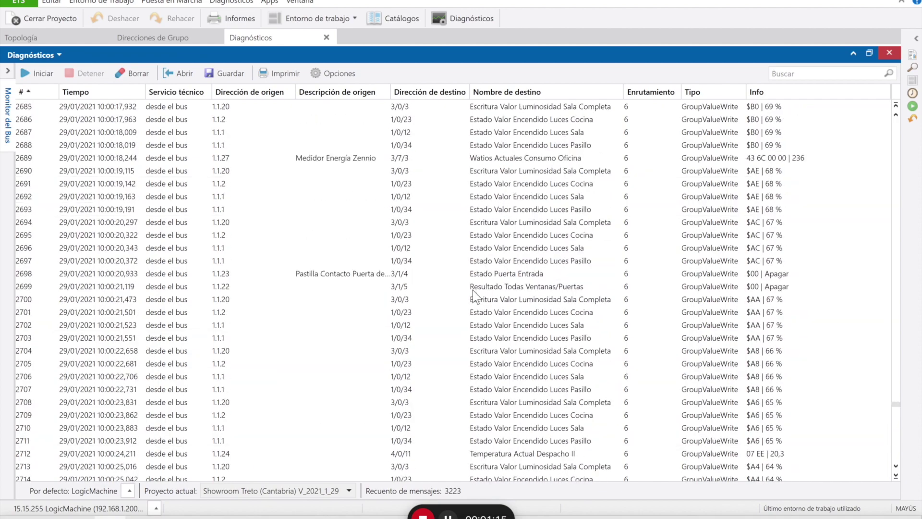
drag(896, 401, 896, 241)
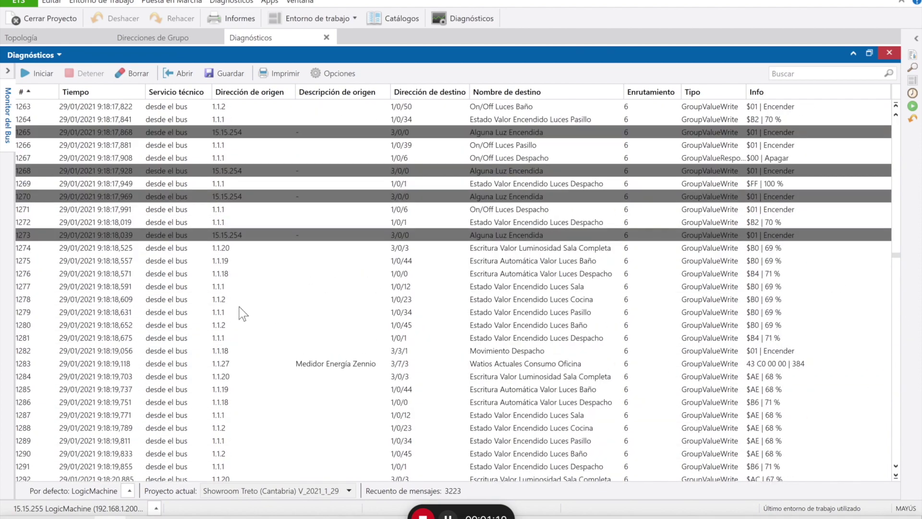
scroll(445, 340, up, 20)
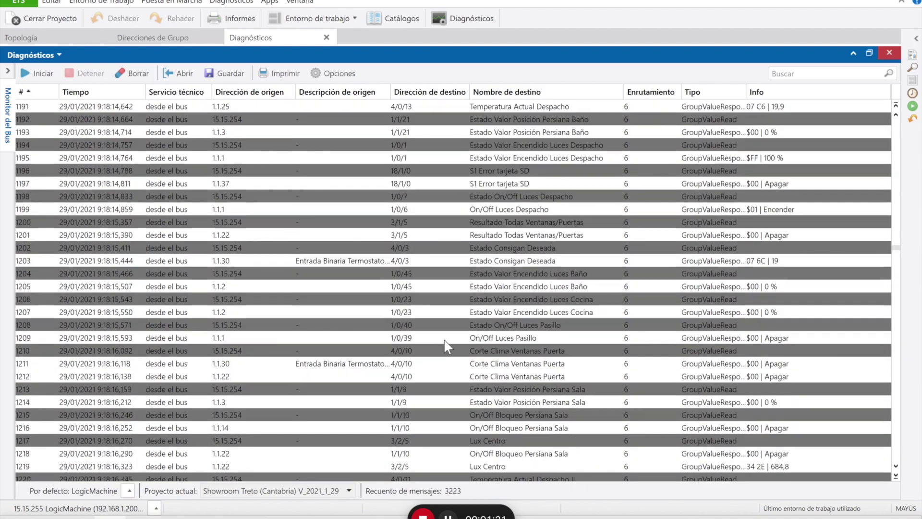
scroll(448, 345, up, 20)
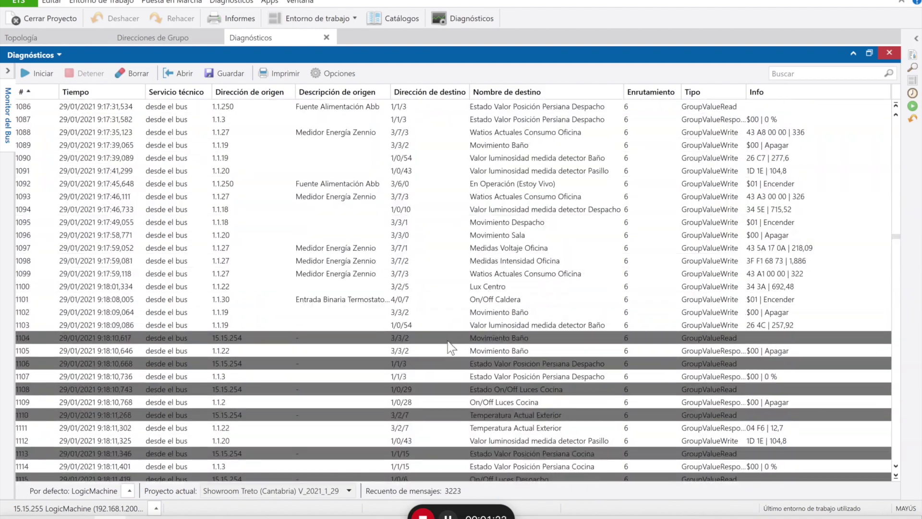
scroll(448, 342, up, 2)
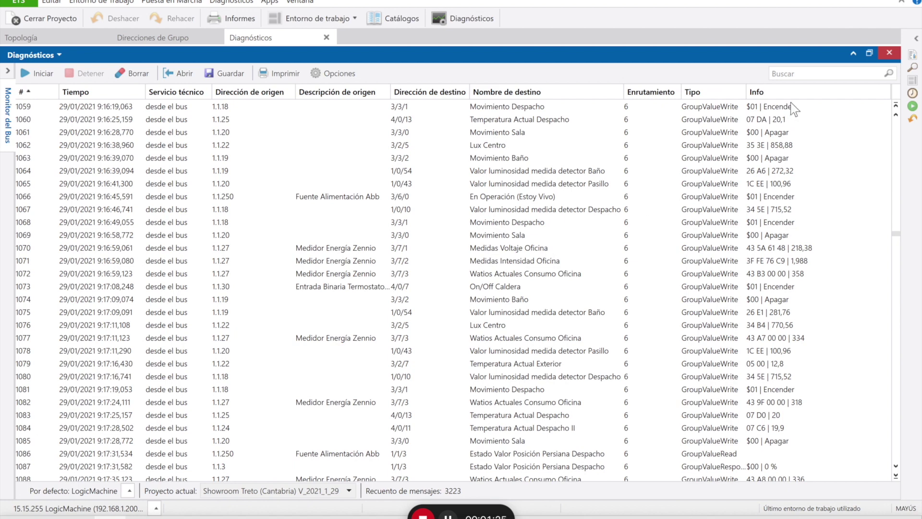
Search the telegram list for "movimient" to isolate the motion detection entries
click(800, 73)
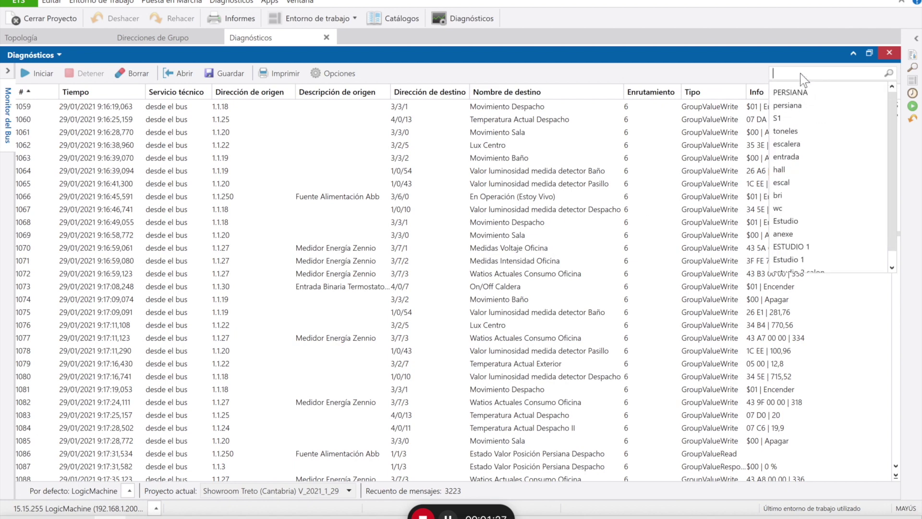
text(mo)
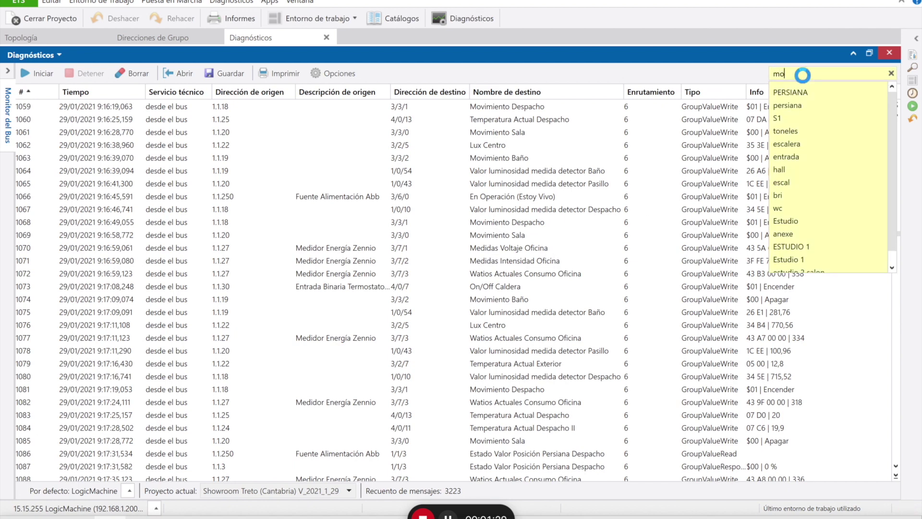
text(vimen)
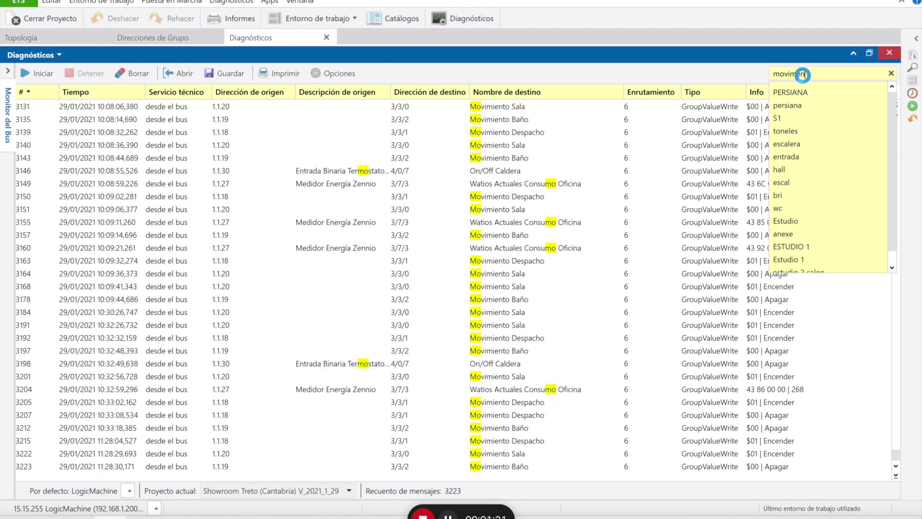
key(BackSpace)
key(BackSpace)
key(BackSpace)
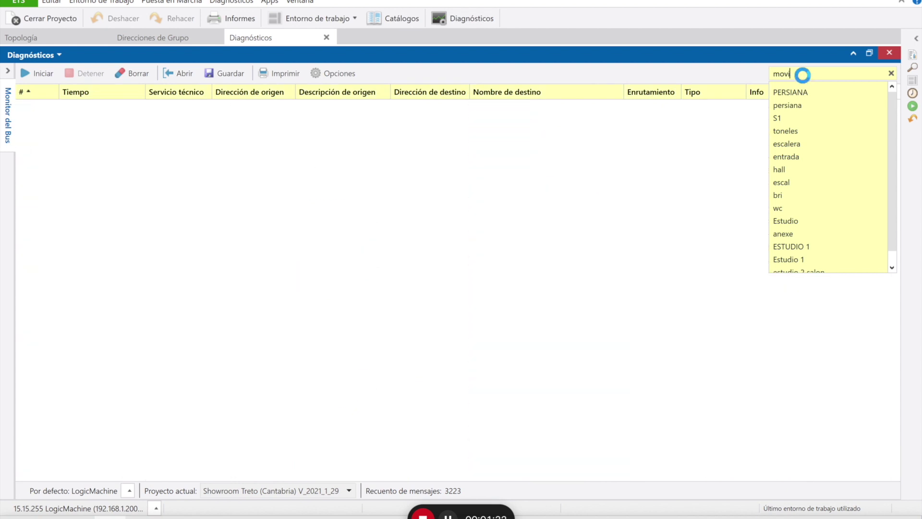
text(mient)
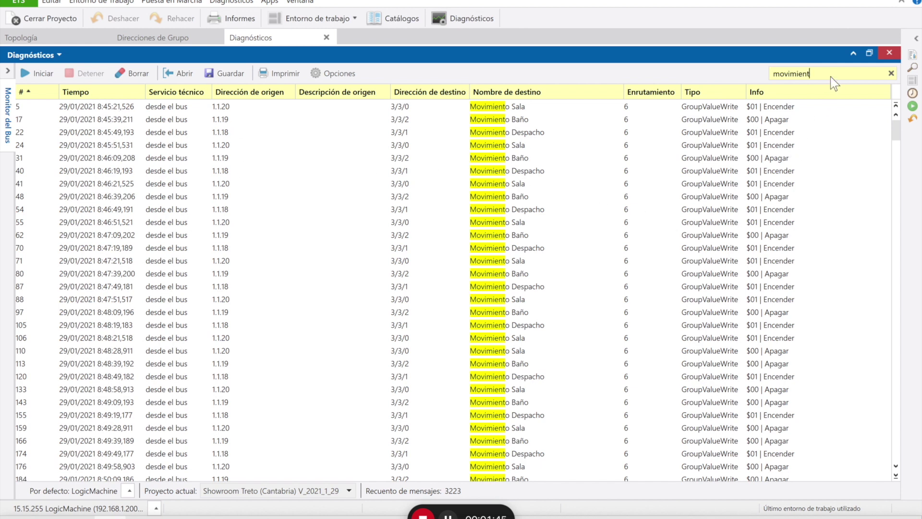
Replace the search text with "persianA" to isolate the blind telegrams
key(BackSpace)
key(BackSpace)
key(BackSpace)
key(BackSpace)
key(BackSpace)
key(BackSpace)
key(BackSpace)
key(BackSpace)
key(BackSpace)
text(persina)
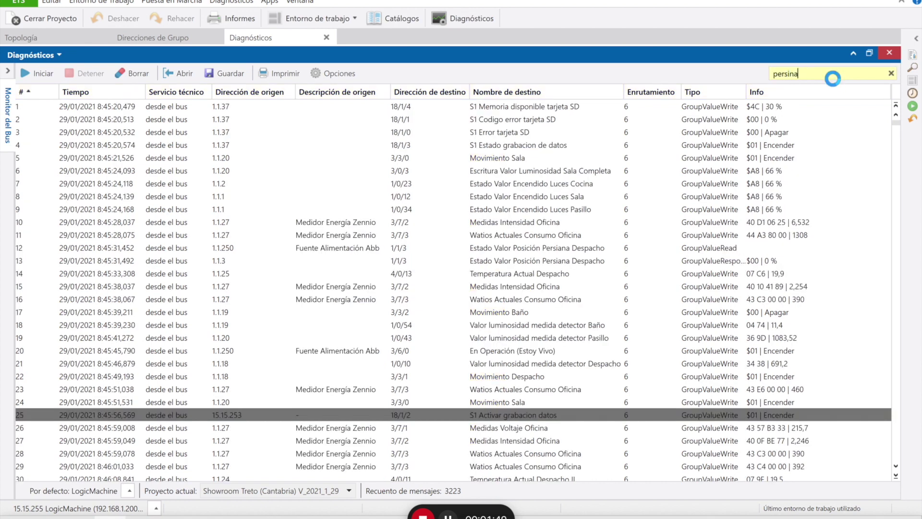
key(BackSpace)
key(BackSpace)
text(aNA)
key(shift+Left)
key(shift+Left)
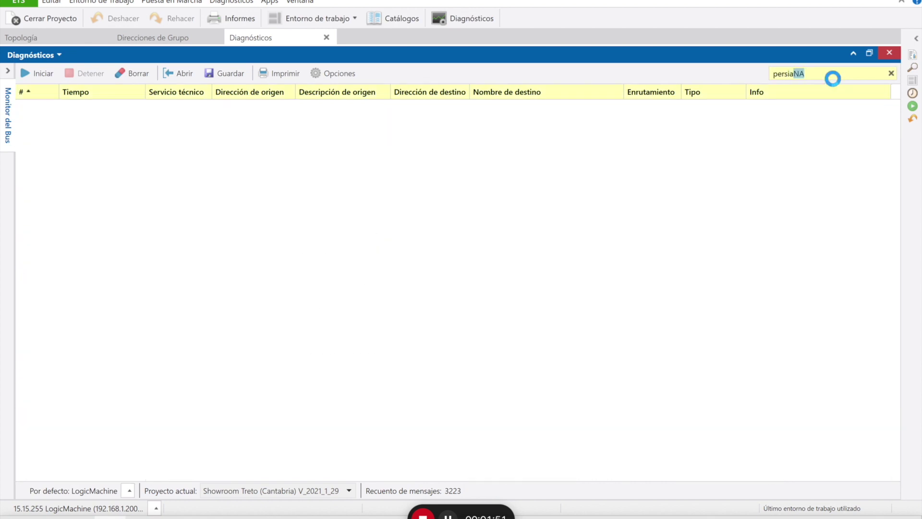
text(nA)
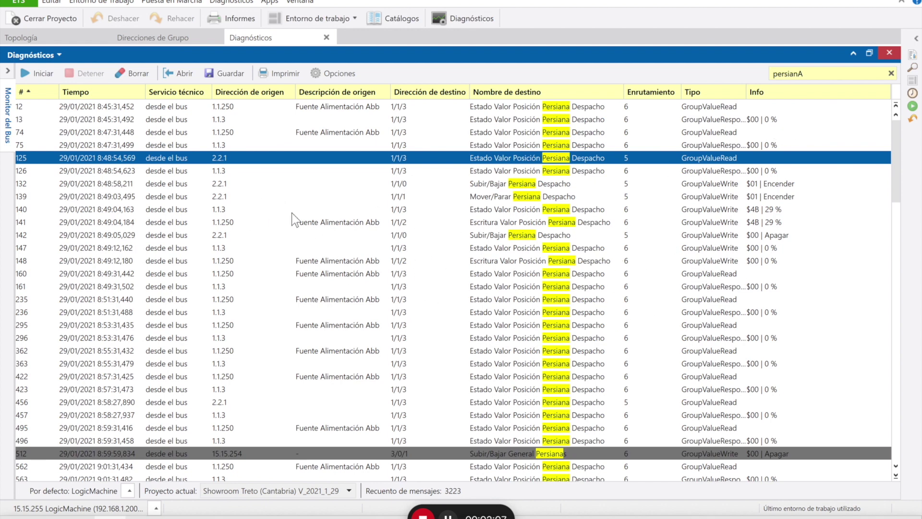
Select telegram 132, Subir/Bajar Persiana Despacho, and look up its source device in the project topology before returning to the telegram
click(114, 185)
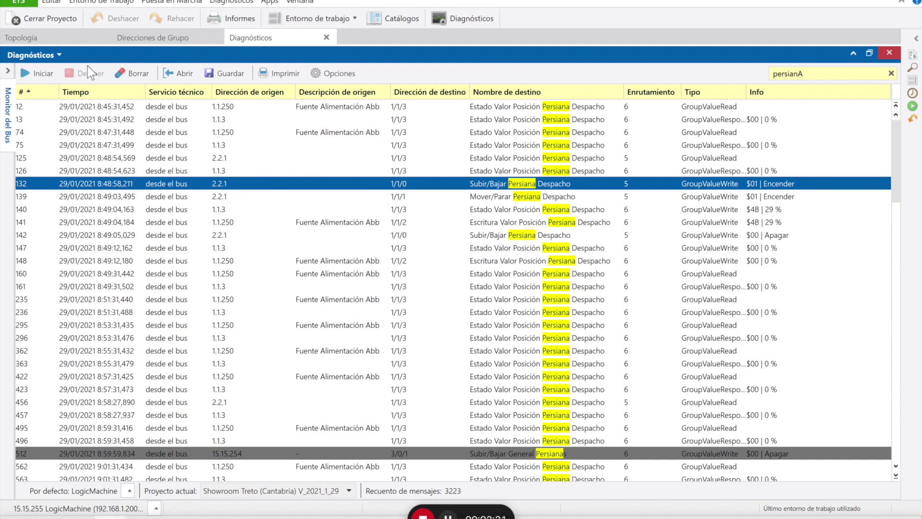
click(46, 42)
click(6, 139)
click(10, 154)
click(42, 184)
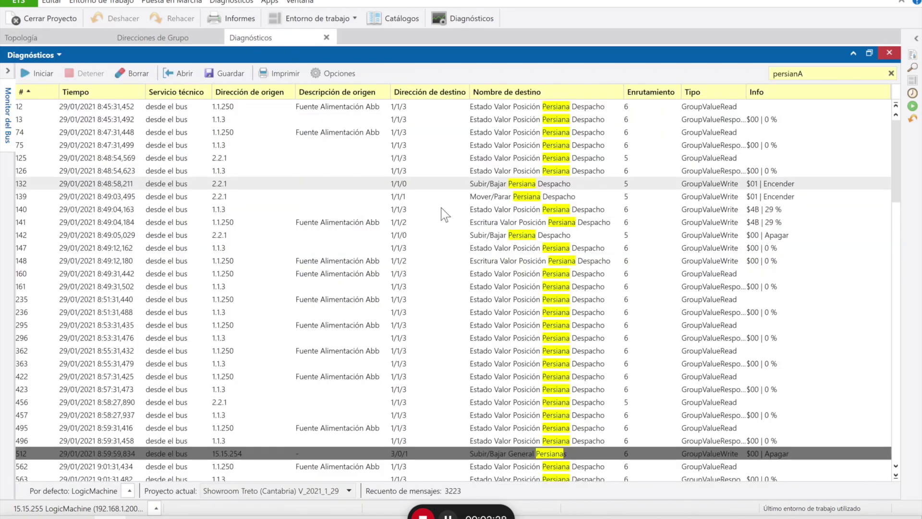
click(257, 42)
click(182, 183)
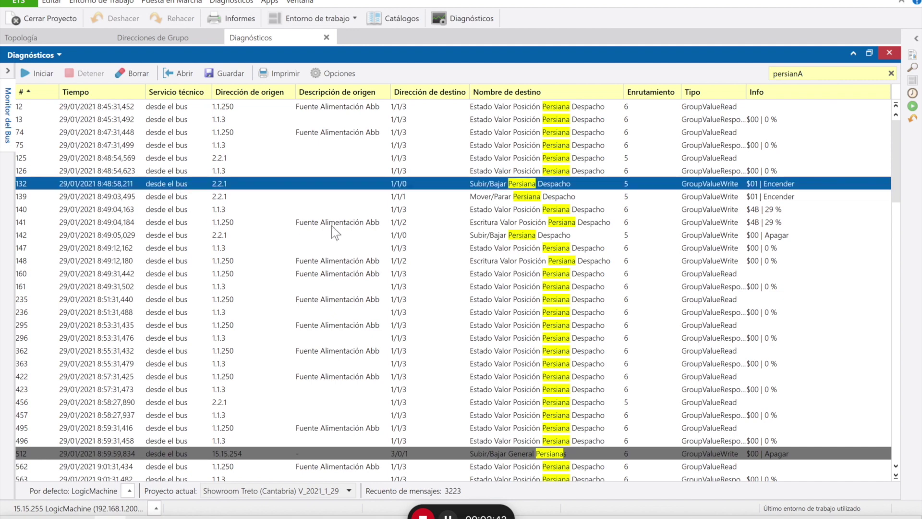
Examine the filtered blind telegrams across the recording, checking their source addresses, types and values
scroll(382, 278, down, 3)
scroll(382, 277, up, 3)
scroll(382, 278, down, 5)
scroll(382, 278, up, 5)
scroll(549, 295, down, 15)
scroll(551, 296, up, 15)
scroll(500, 337, down, 15)
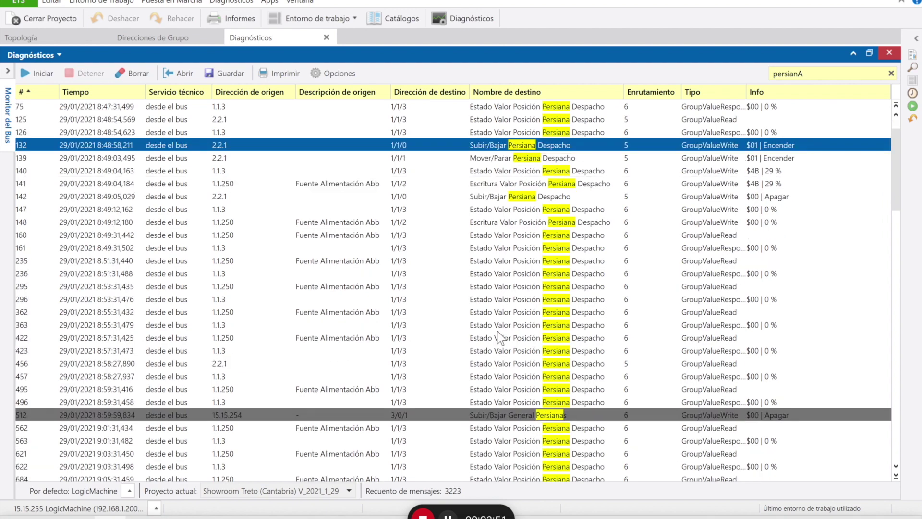
scroll(499, 338, down, 15)
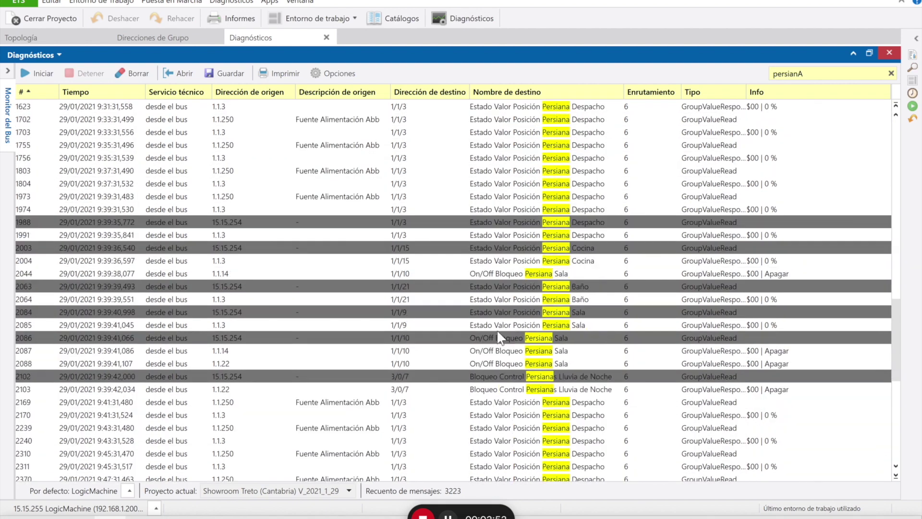
scroll(497, 338, up, 20)
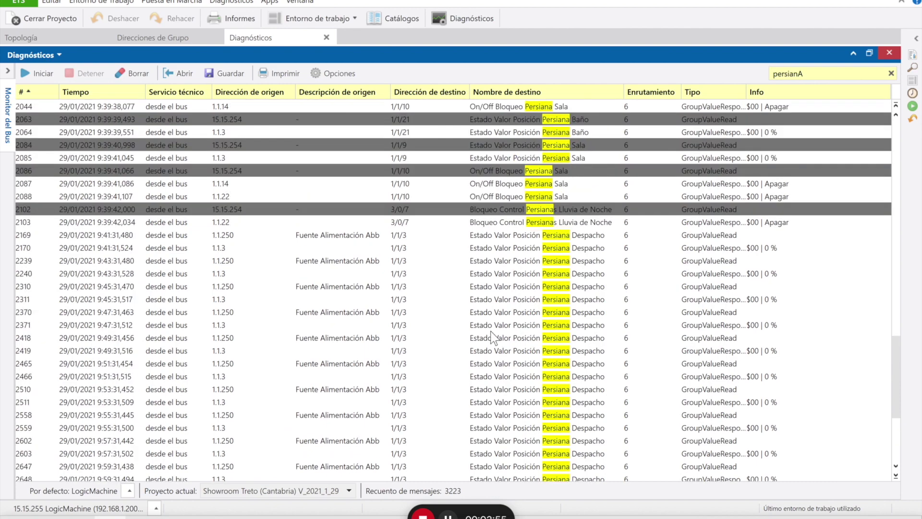
scroll(495, 339, up, 10)
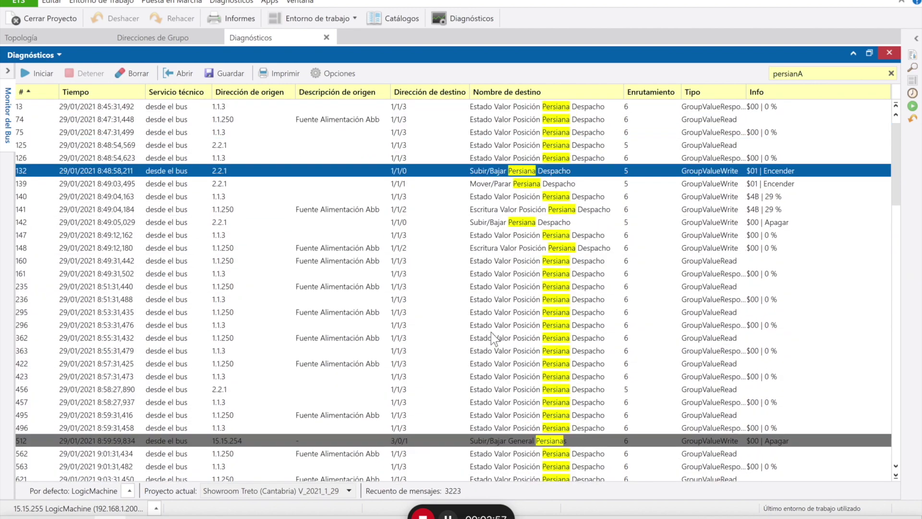
Clear the search filter and review the early telegrams in the full recording
click(890, 74)
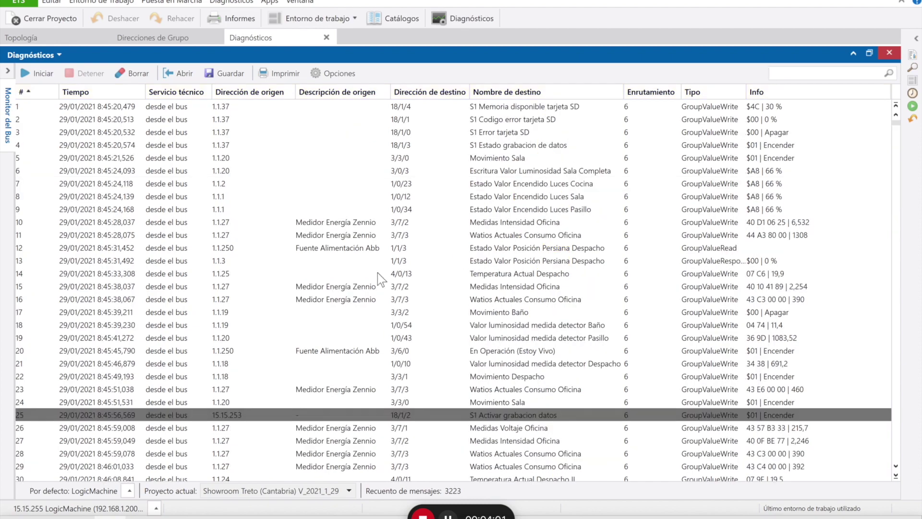
scroll(379, 273, down, 20)
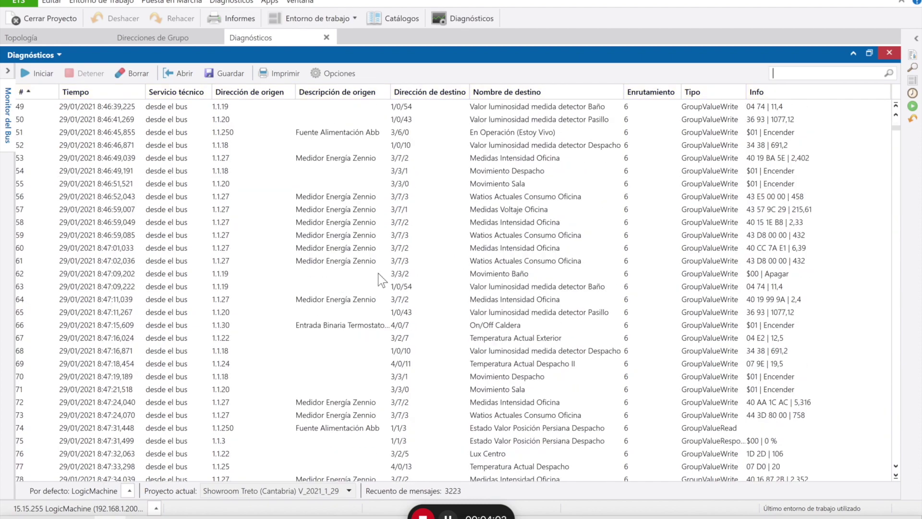
scroll(378, 273, down, 3)
scroll(378, 273, up, 6)
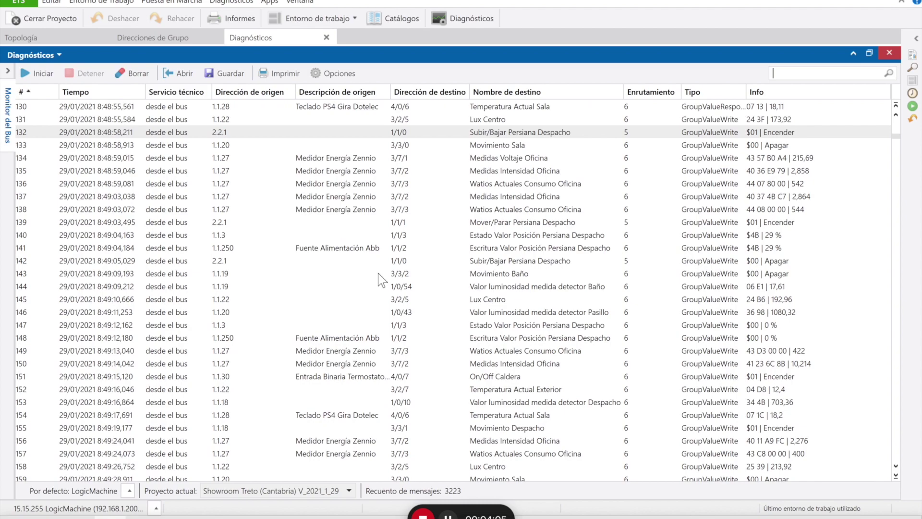
scroll(378, 273, up, 20)
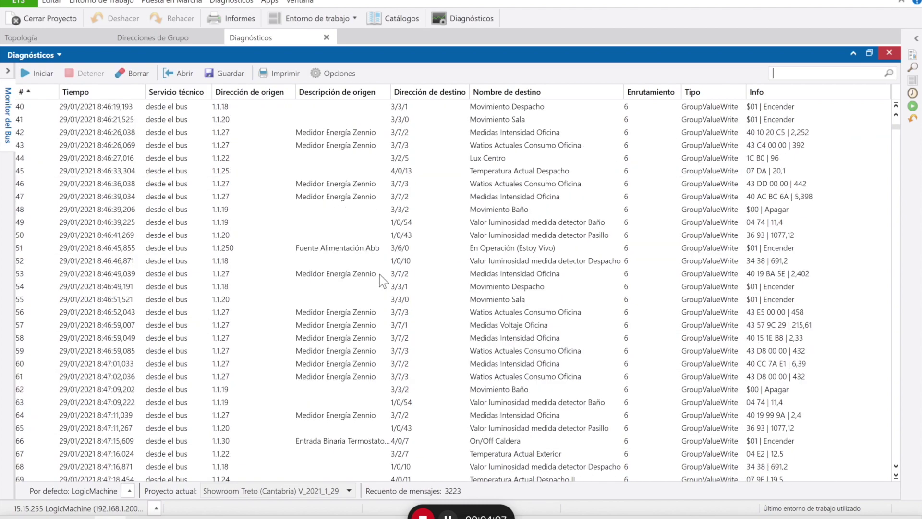
scroll(381, 275, up, 4)
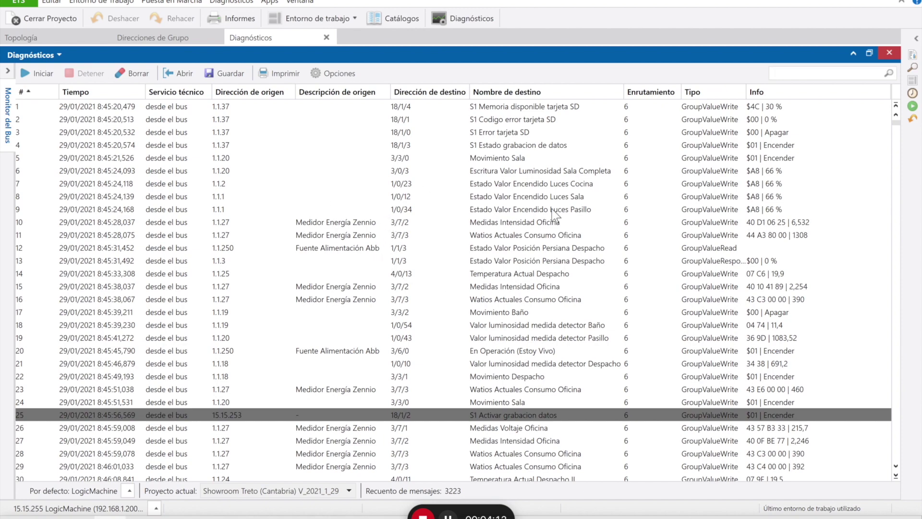
scroll(534, 300, down, 14)
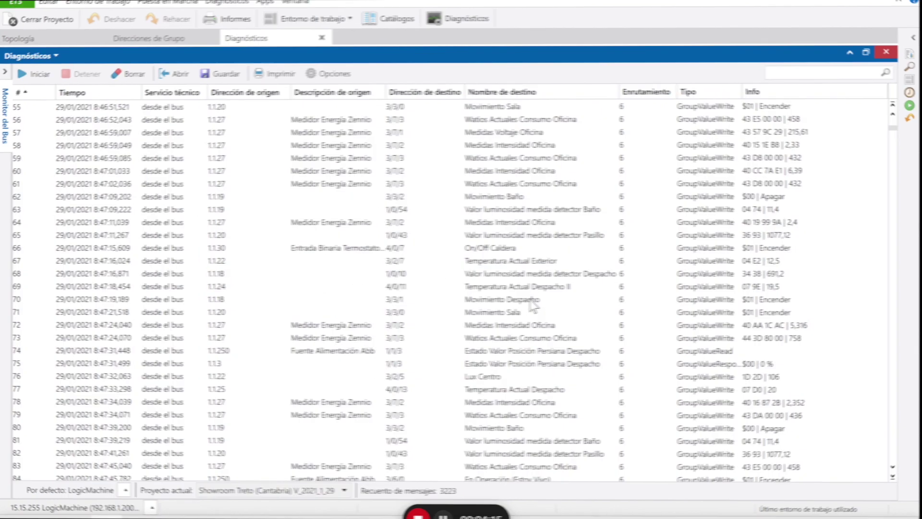